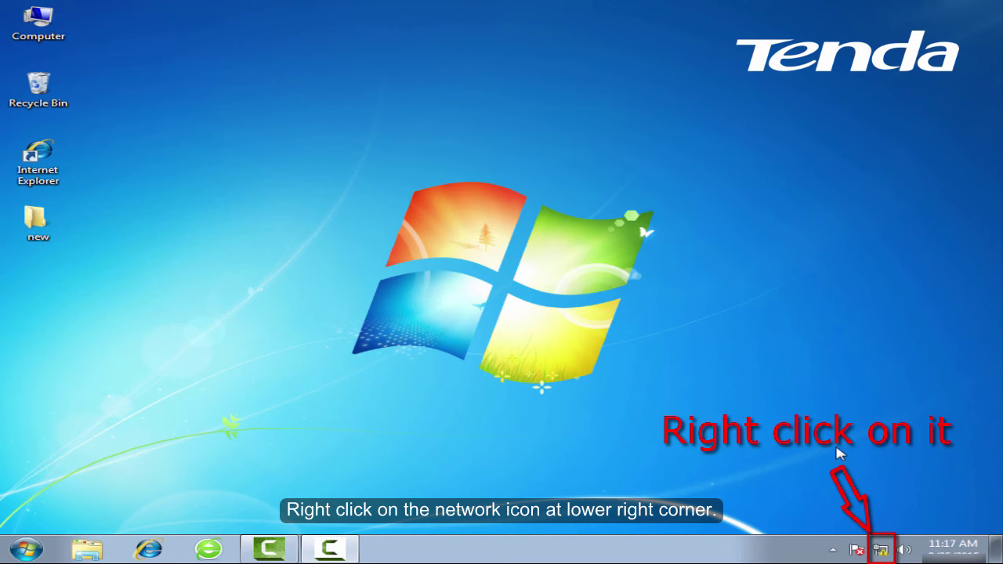
Go from the tray network icon via Network and Sharing Center to the adapter list and bring up Local Area Connection's context menu
right_click(881, 552)
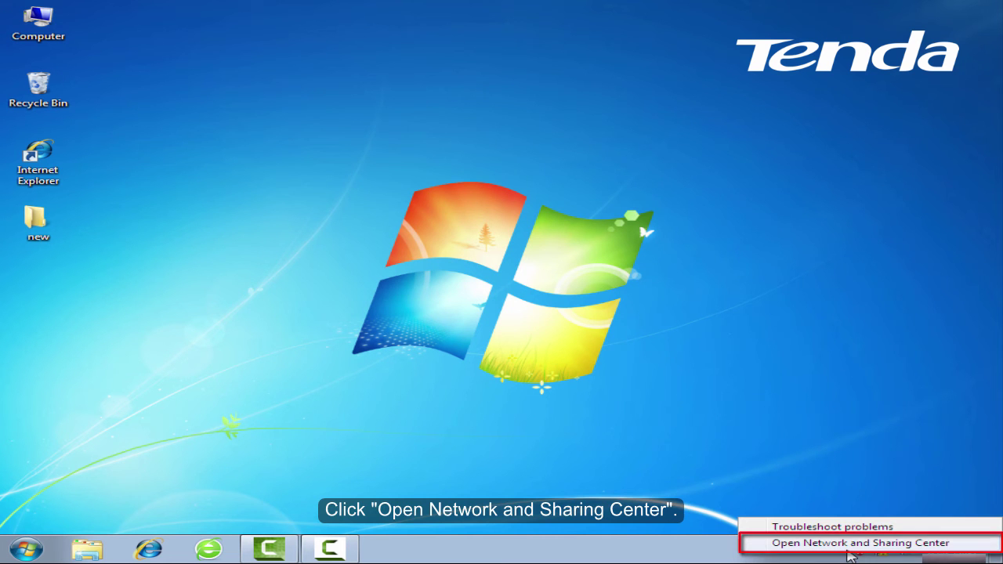
click(850, 544)
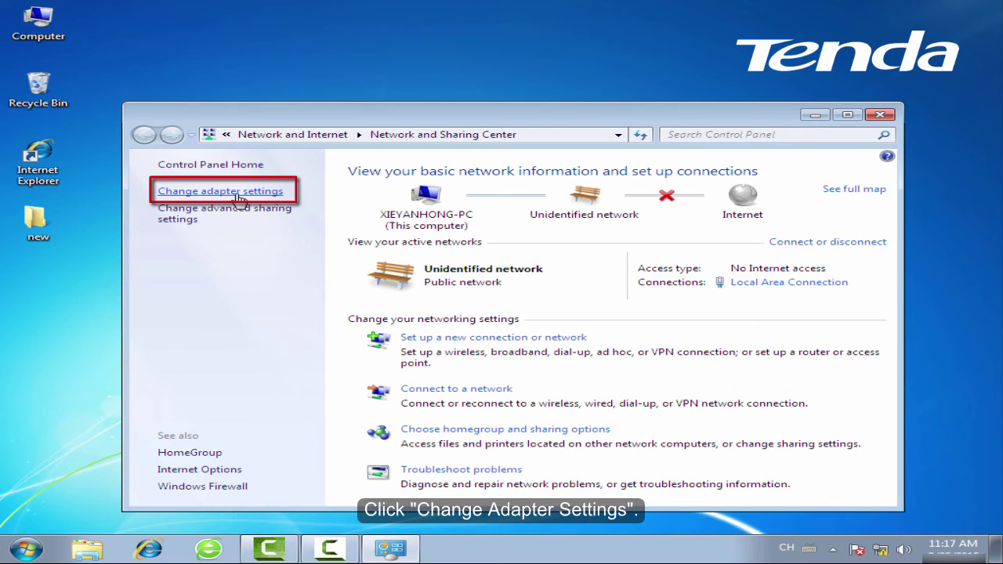
click(240, 198)
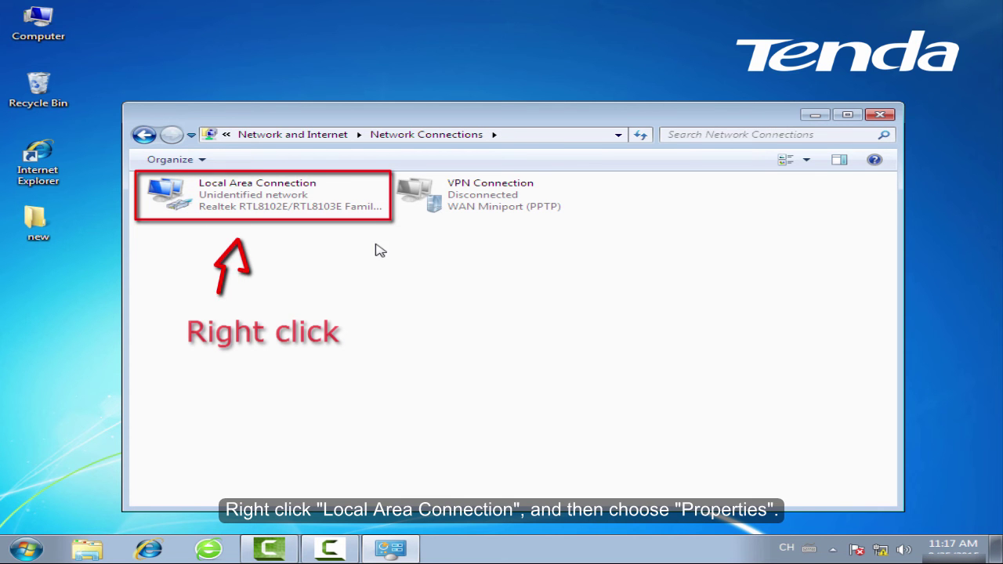
click(333, 202)
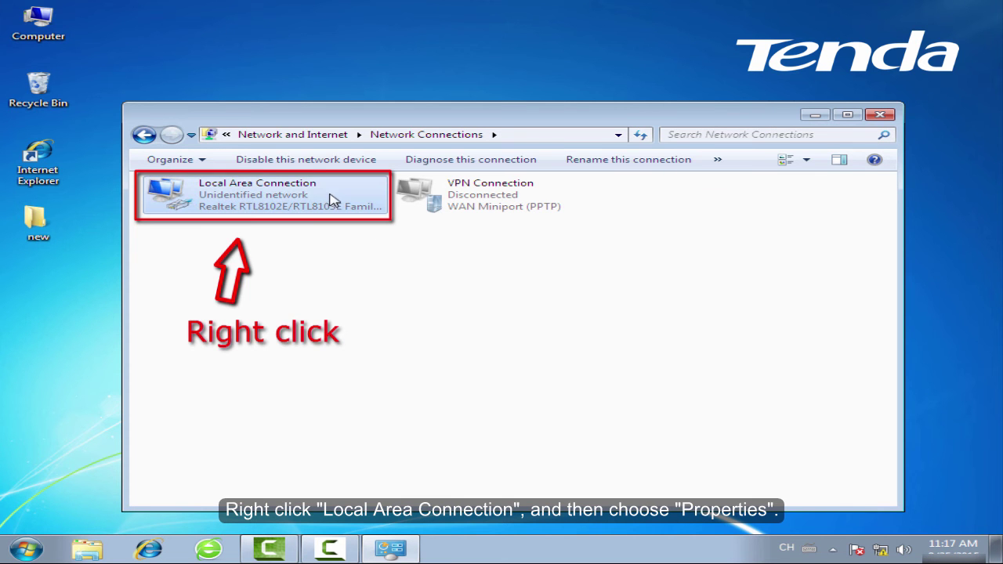
right_click(340, 192)
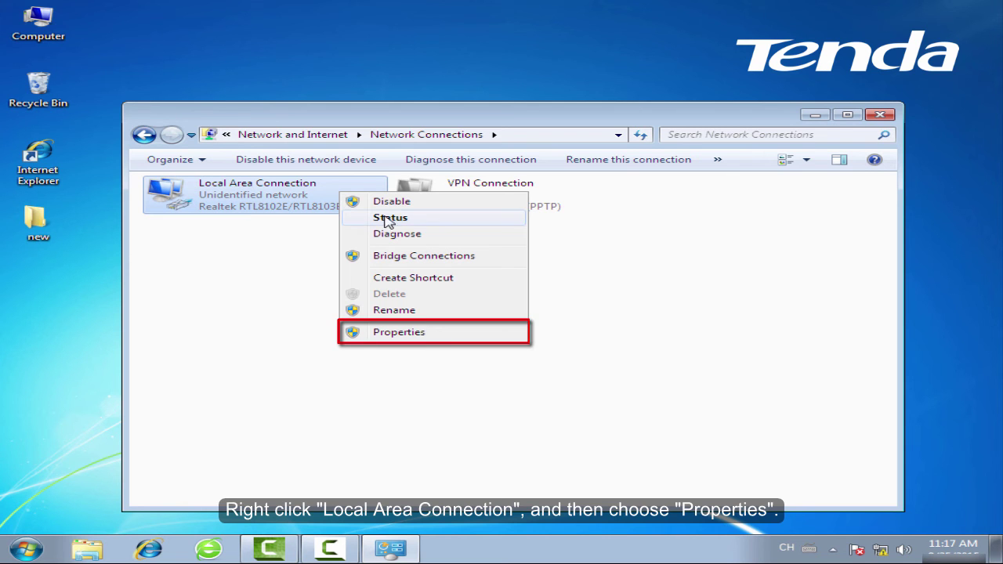
Set Local Area Connection's IPv4 properties to obtain both IP and DNS server addresses automatically
click(437, 335)
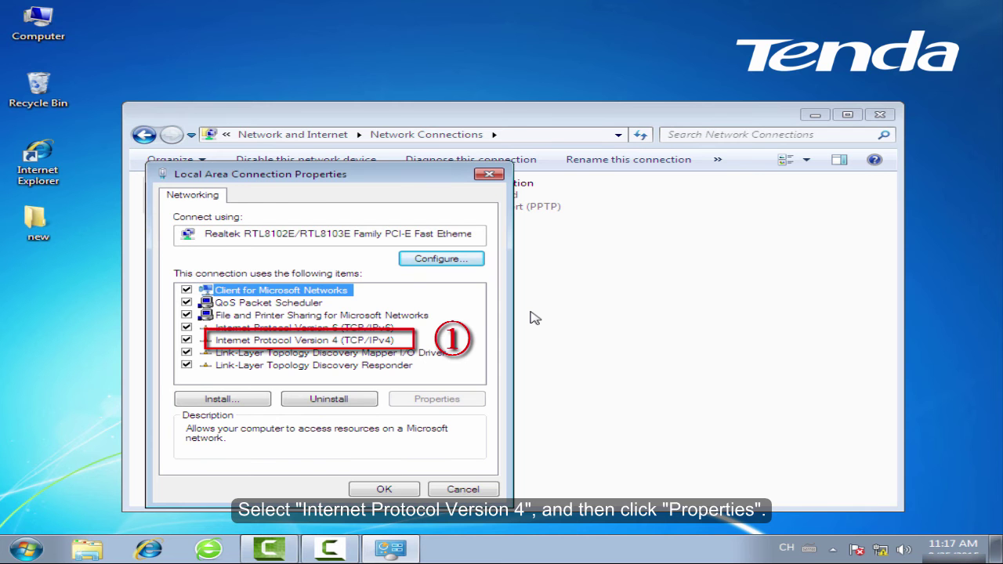
key(Down)
key(Down)
key(Down)
key(Down)
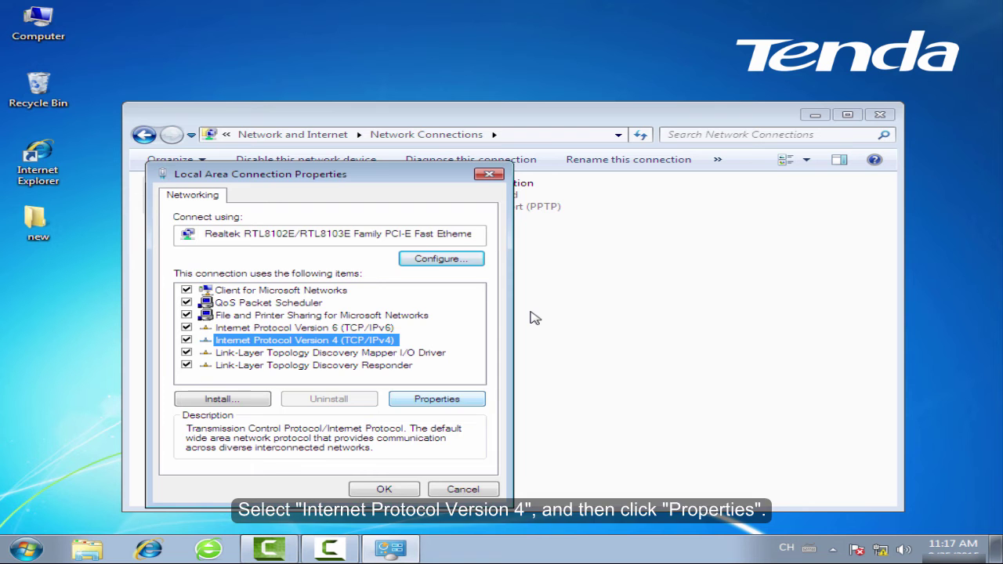
key(alt+r)
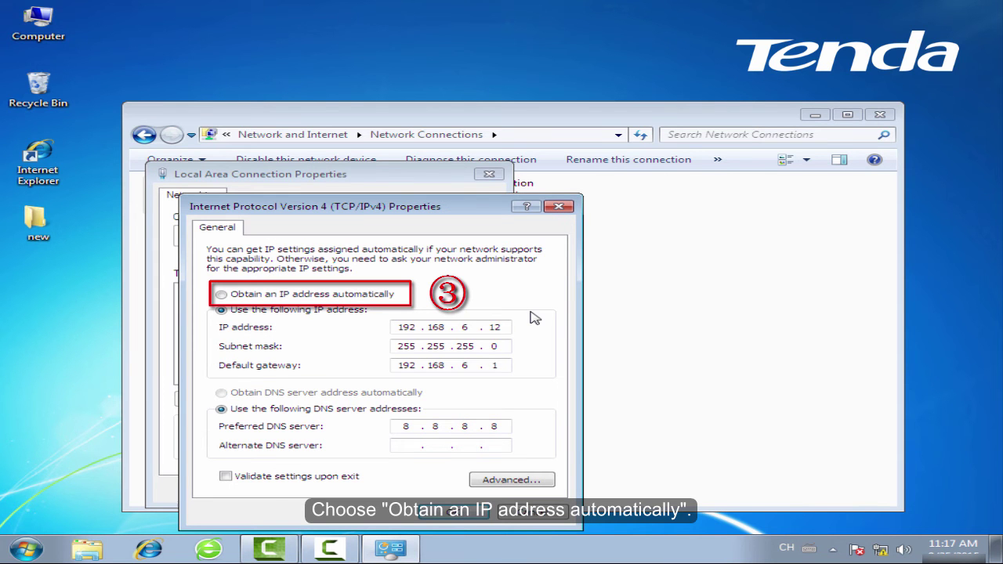
key(alt+o)
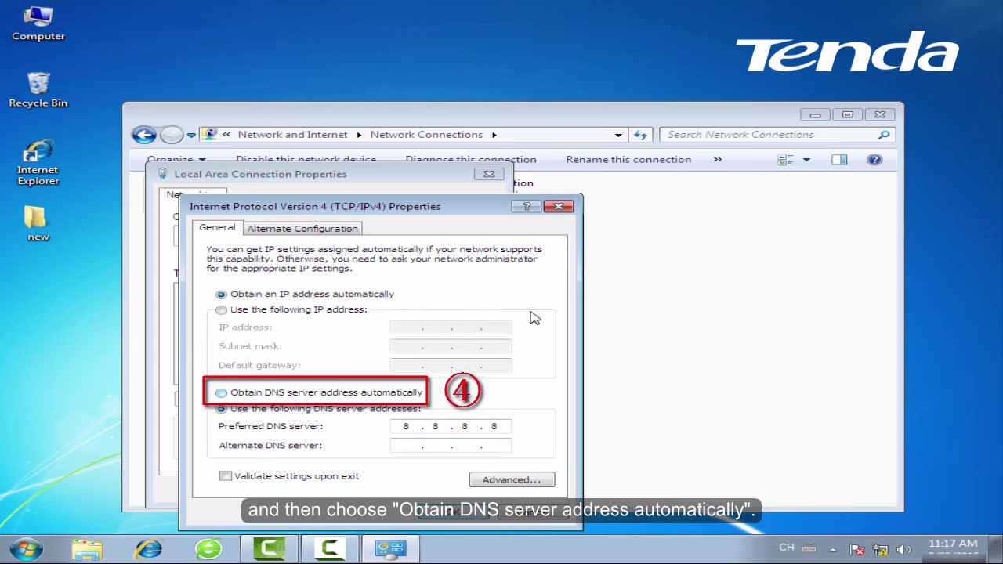
key(alt+b)
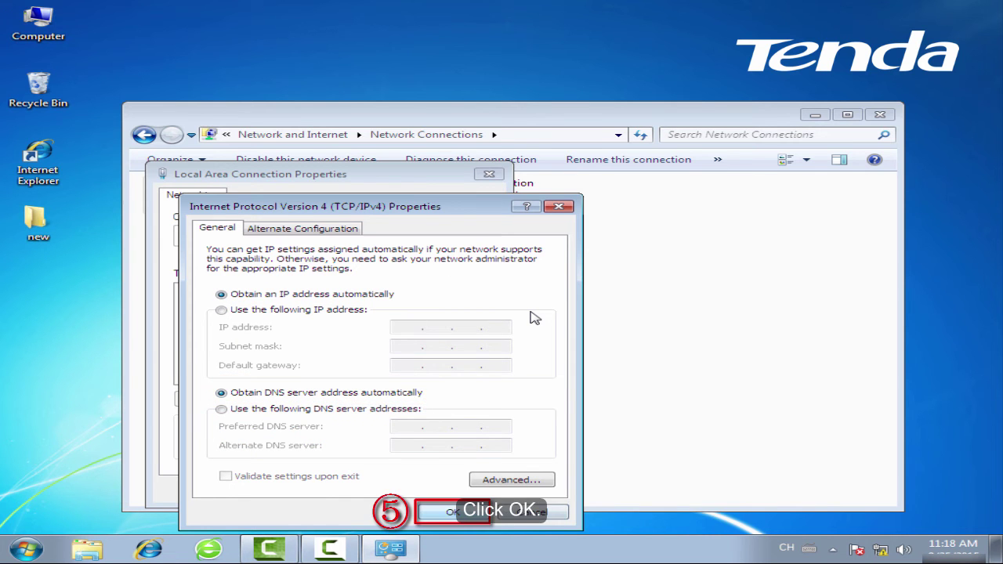
key(Return)
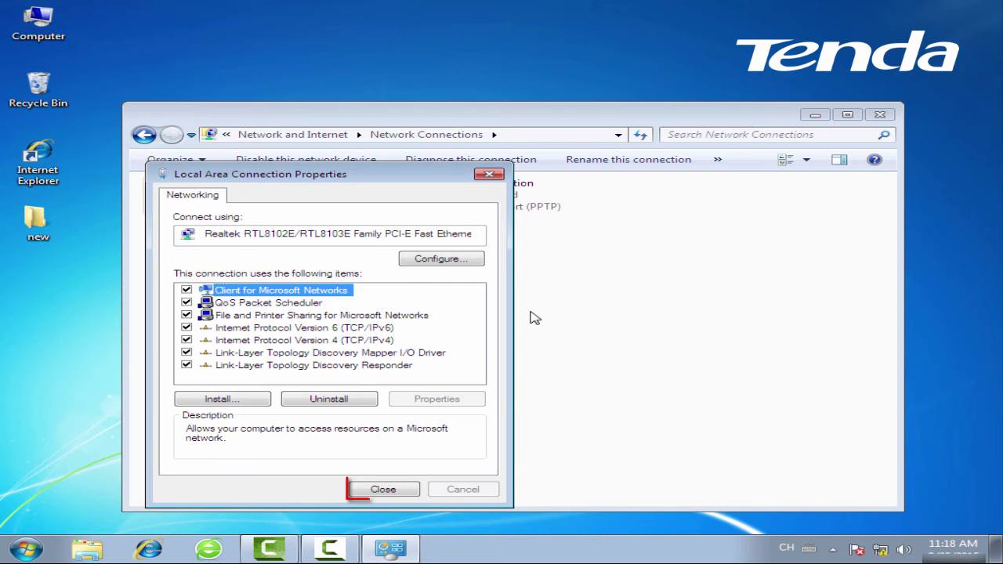
key(Return)
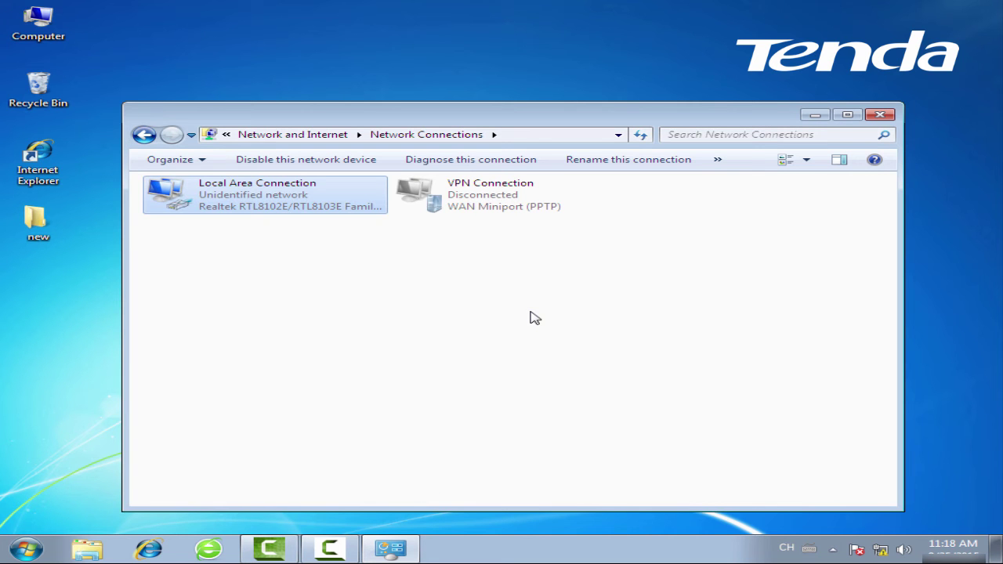
Close Network Connections, launch Internet Explorer and load 192.168.0.1
click(889, 114)
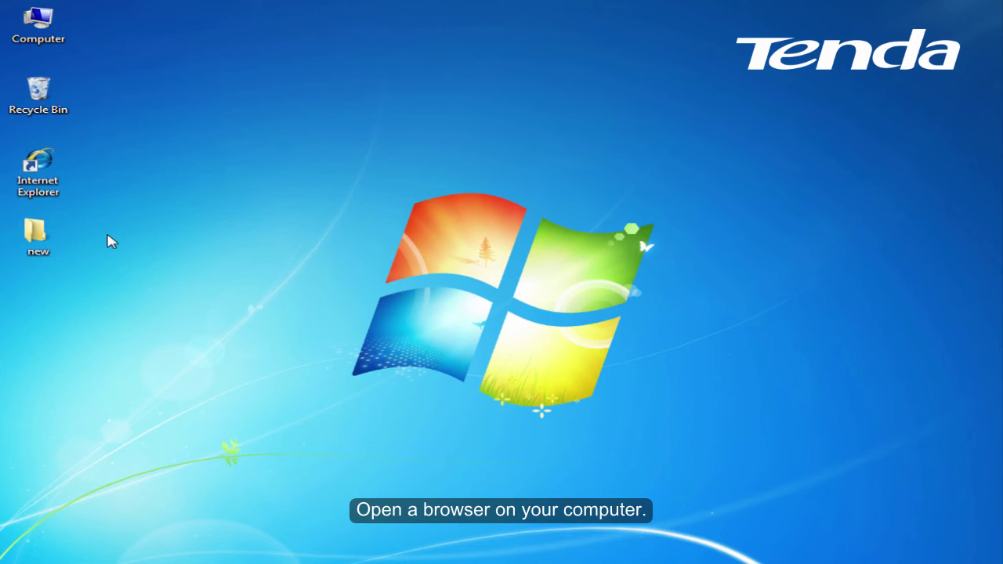
double_click(48, 192)
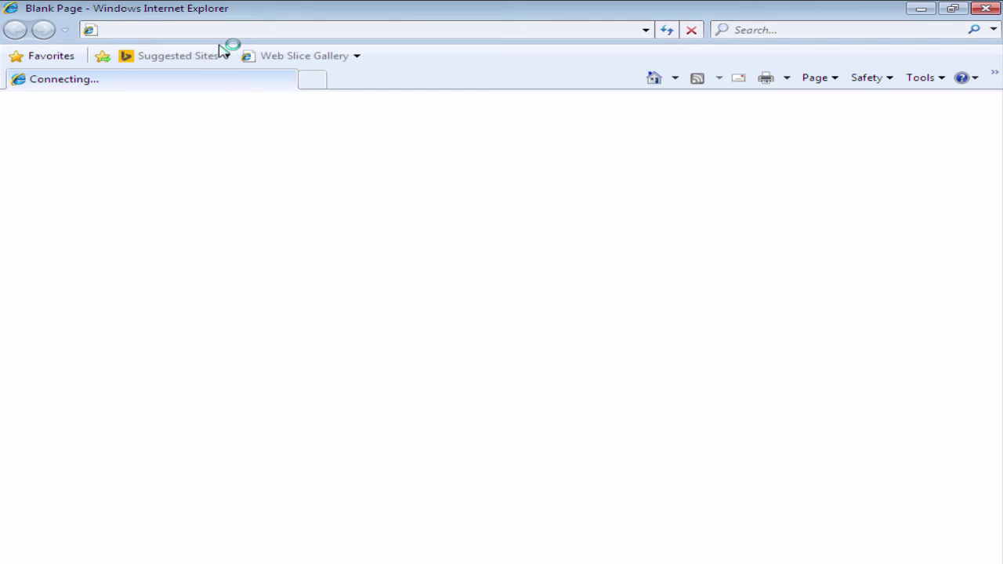
click(230, 31)
key(BackSpace)
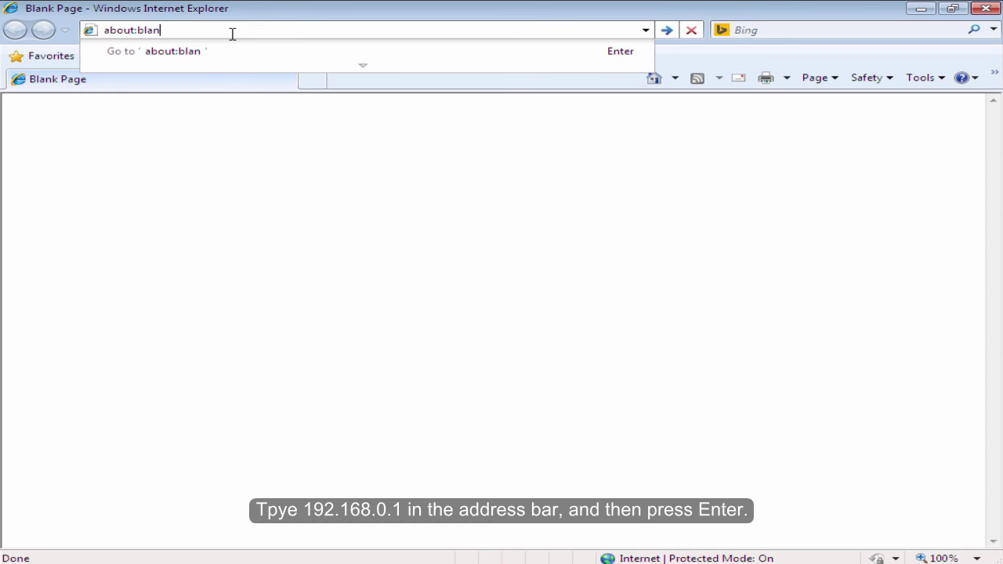
key(BackSpace)
key(BackSpace)
key(BackSpace)
key(BackSpace)
key(BackSpace)
key(BackSpace)
key(BackSpace)
key(BackSpace)
key(BackSpace)
key(BackSpace)
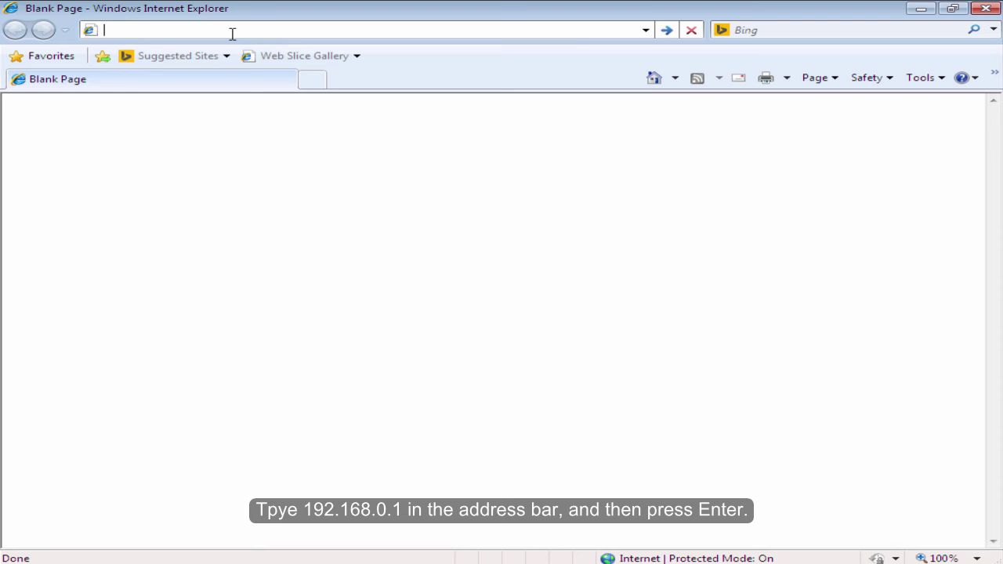
text(192.1)
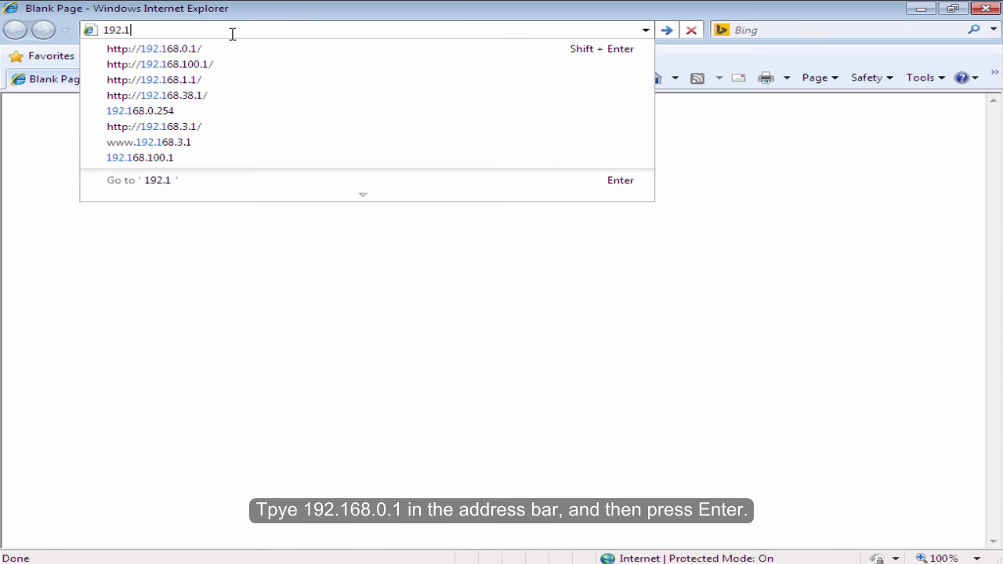
text(68.0.1)
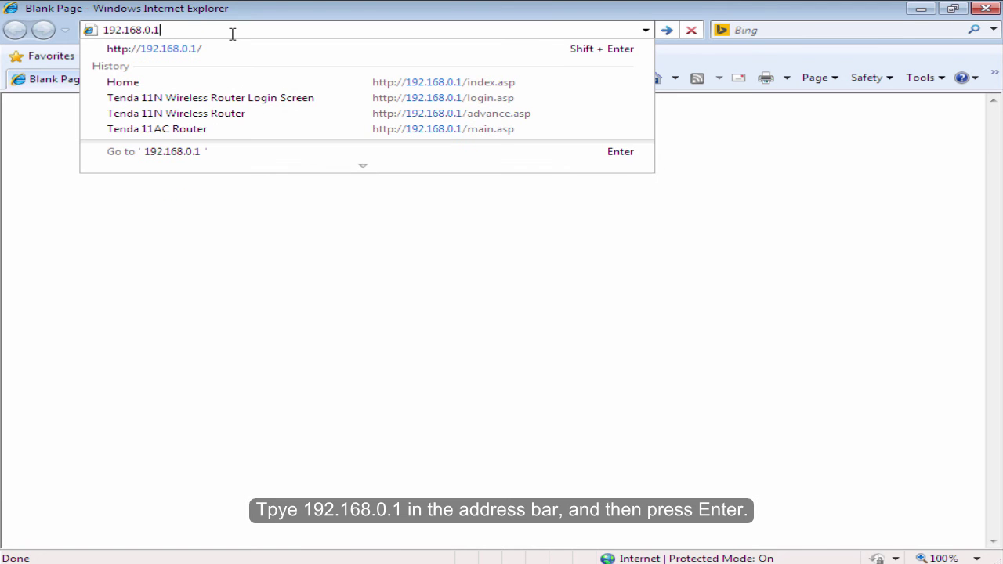
key(Return)
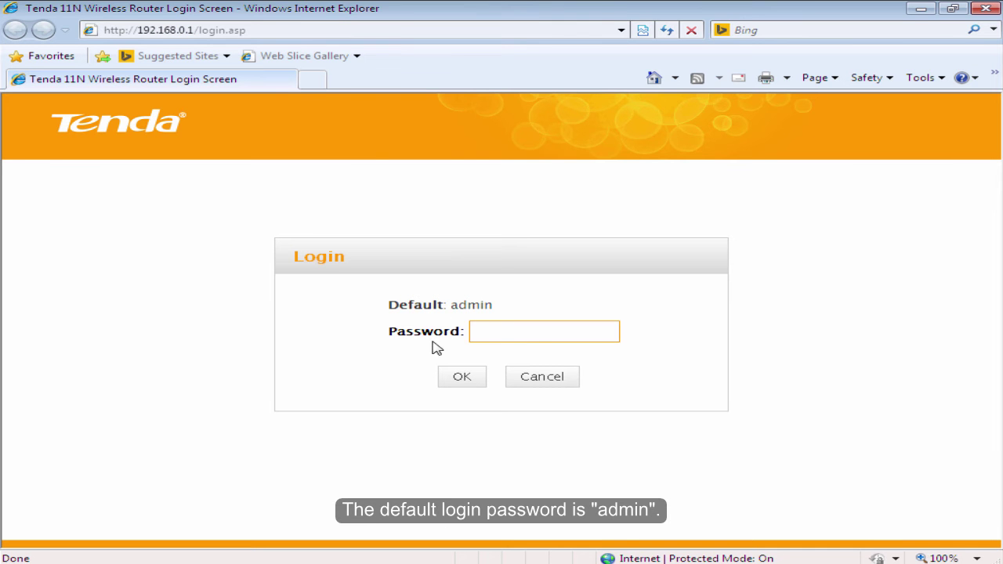
Log in to the Tenda router with the admin password
drag(445, 303, 527, 305)
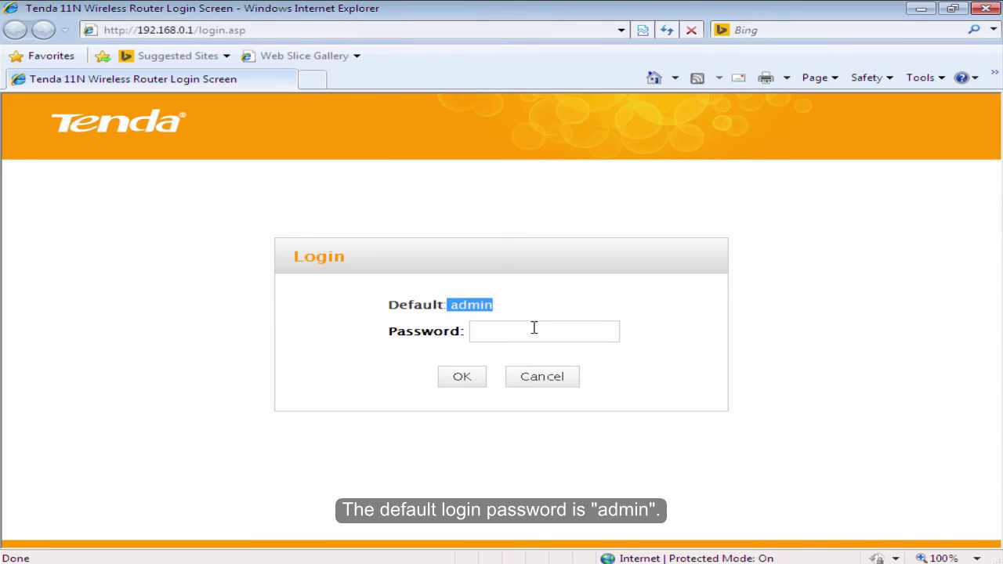
click(534, 330)
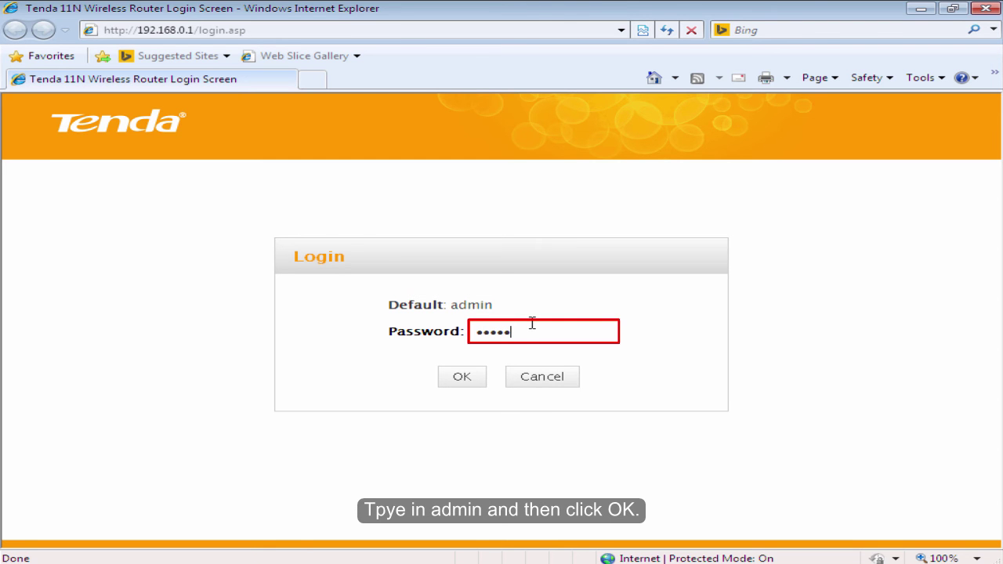
click(474, 379)
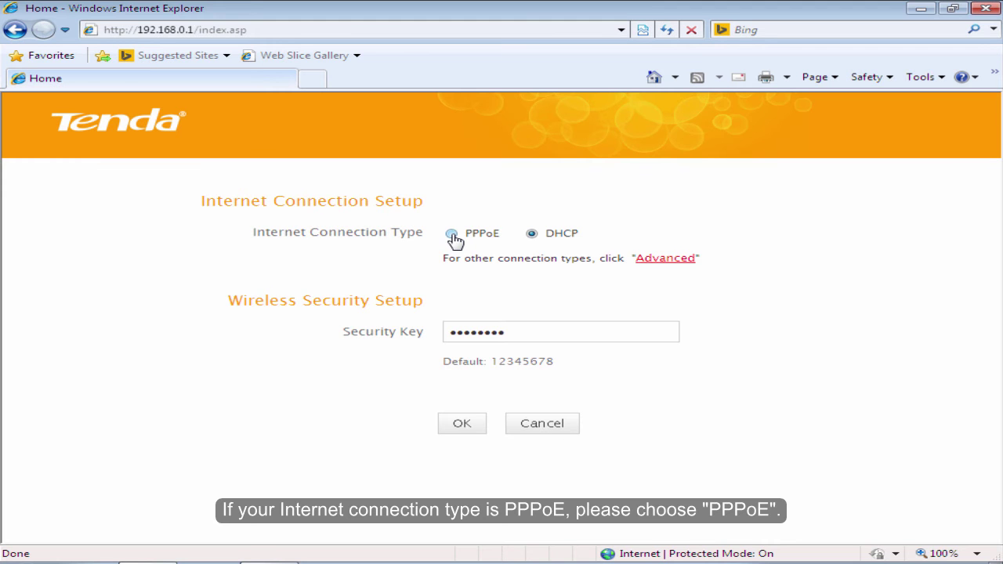
Select PPPoE and enter the ISP account username and password
click(453, 235)
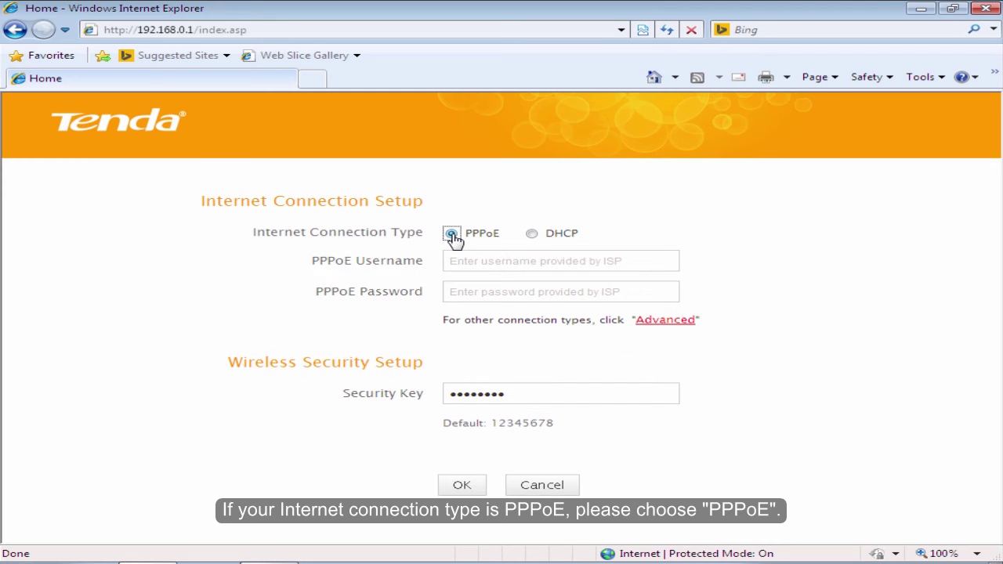
click(508, 264)
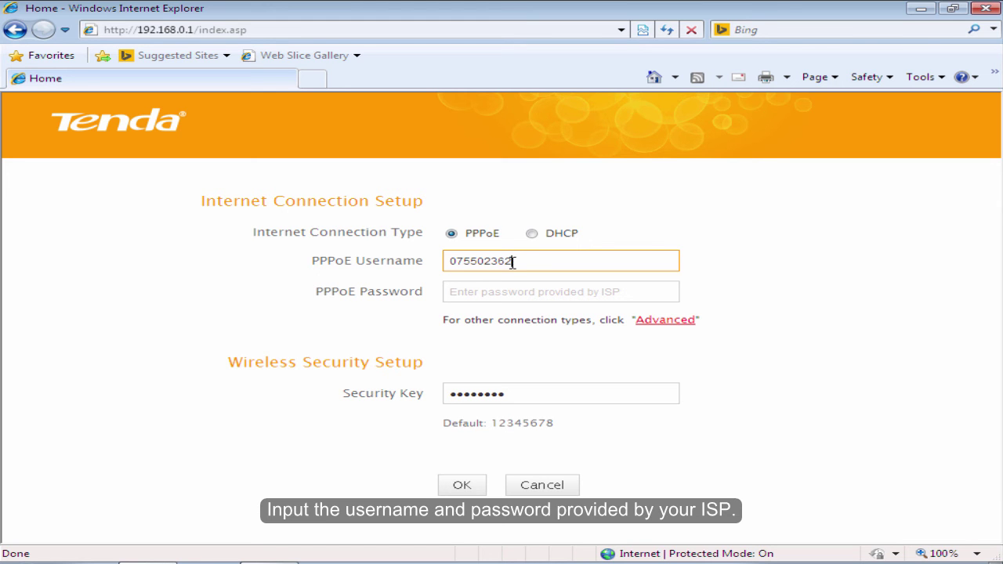
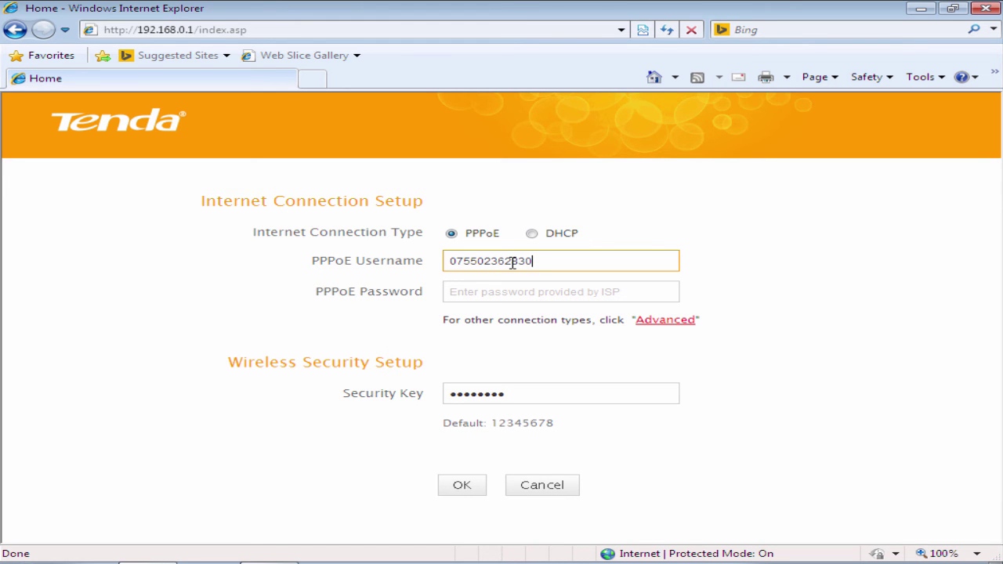
text(#)
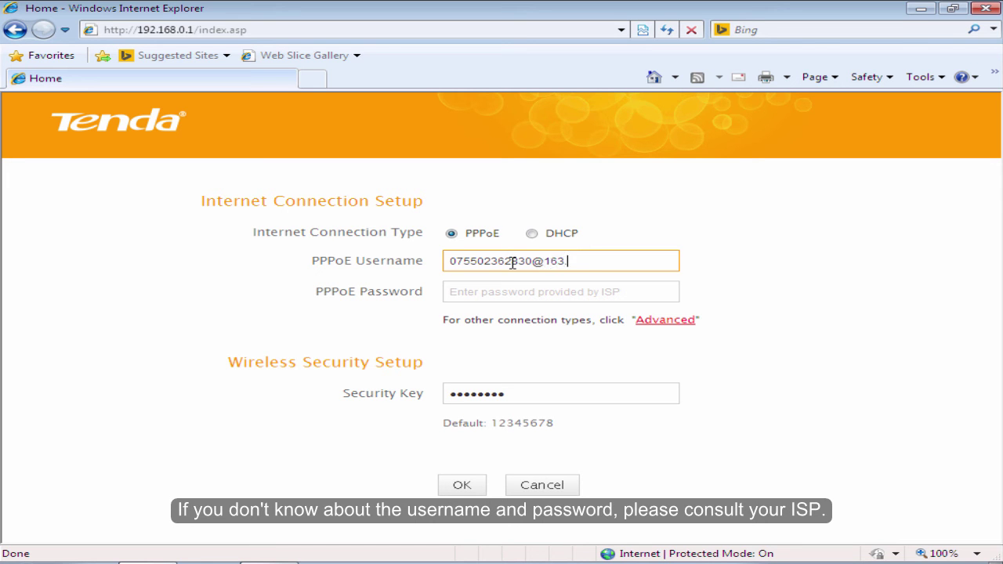
click(488, 287)
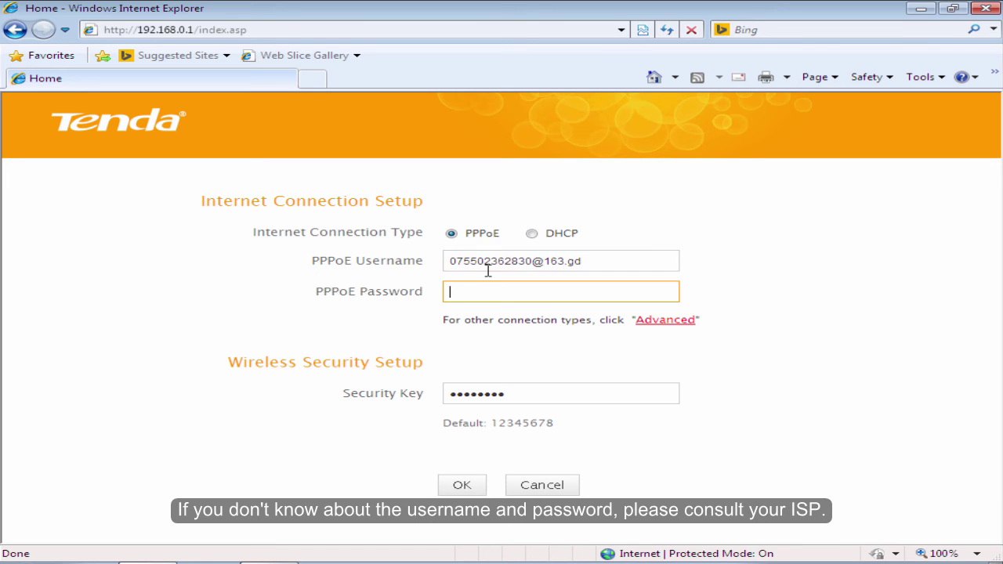
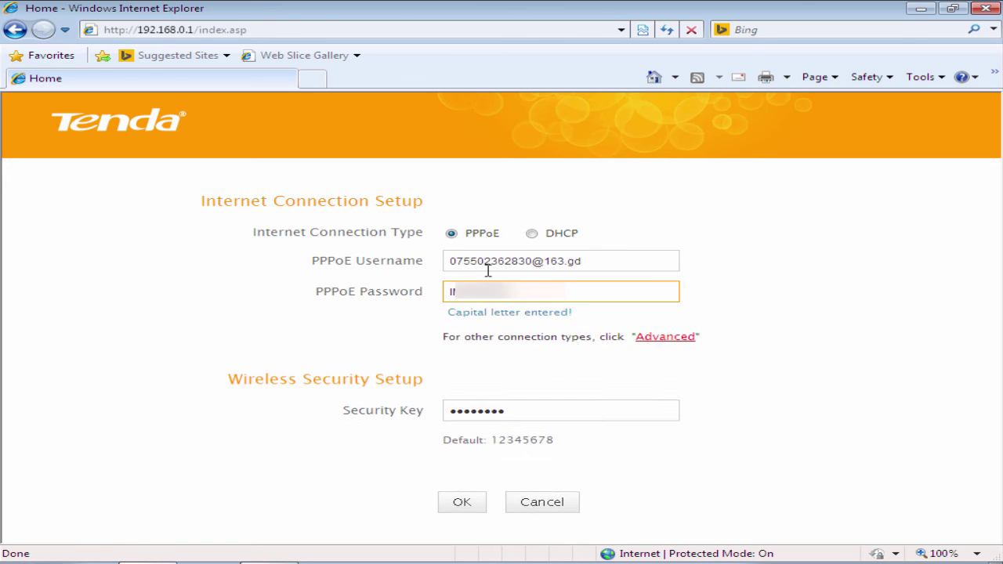
Replace the WiFi security key with a new 8-digit key
click(524, 394)
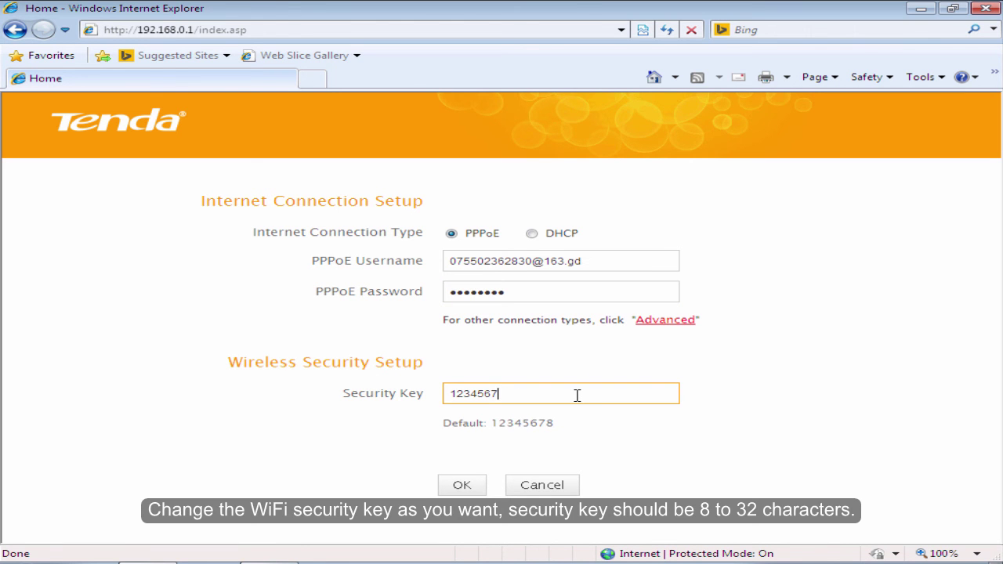
key(BackSpace)
key(BackSpace)
key(BackSpace)
key(BackSpace)
key(BackSpace)
key(BackSpace)
key(BackSpace)
drag(581, 398, 425, 399)
click(635, 408)
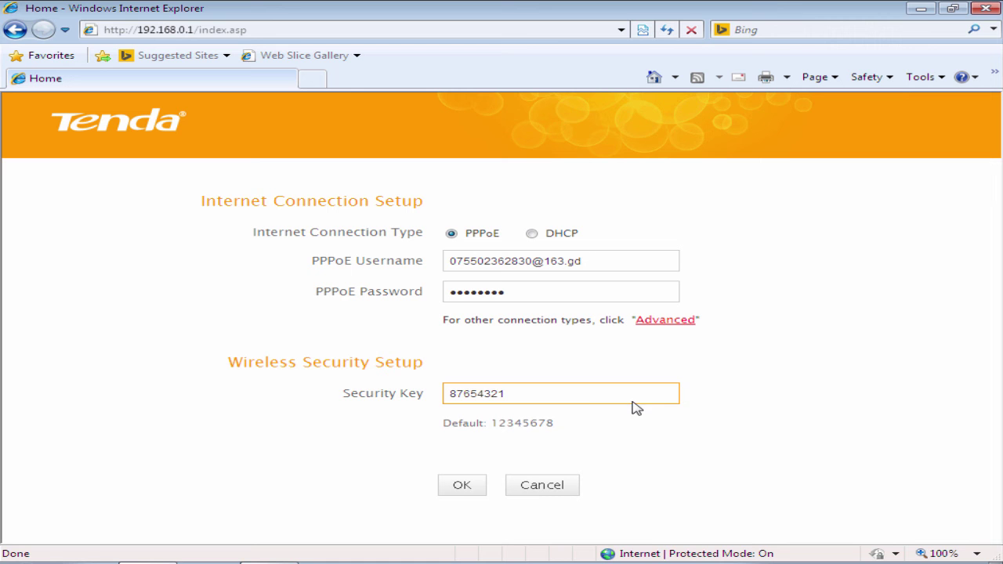
click(593, 434)
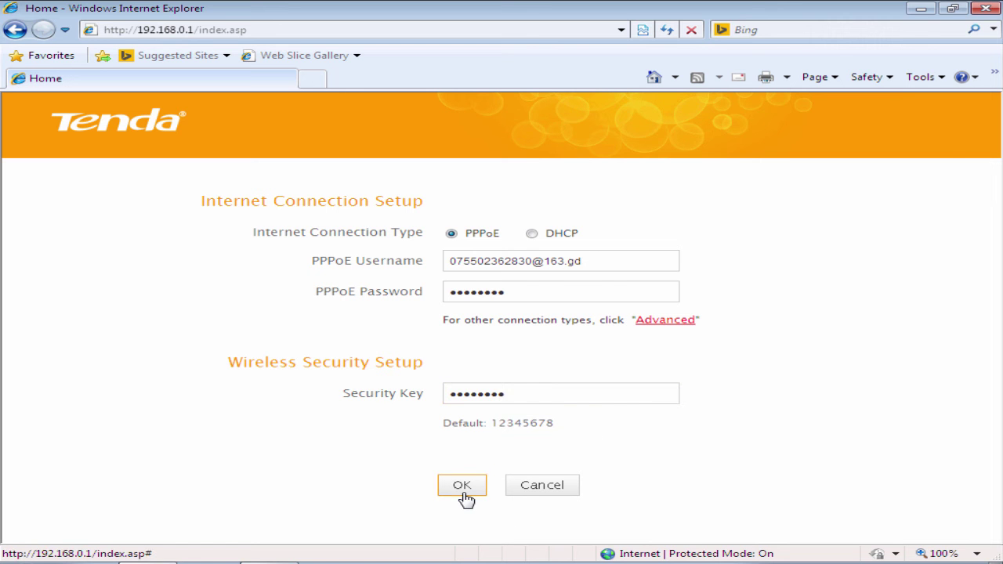
Submit the setup with DHCP and the new security key, accepting the key-change confirmation
click(464, 494)
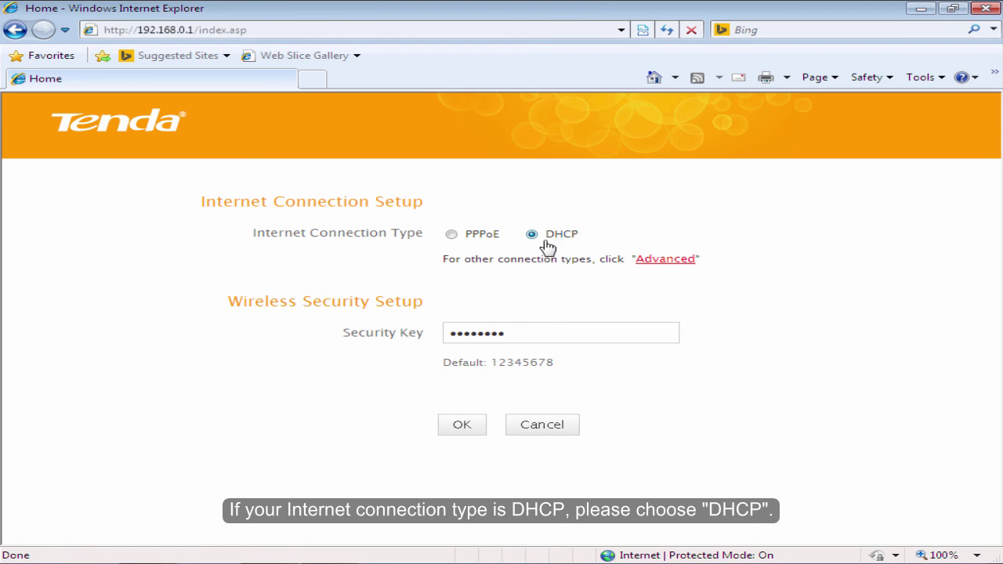
click(526, 333)
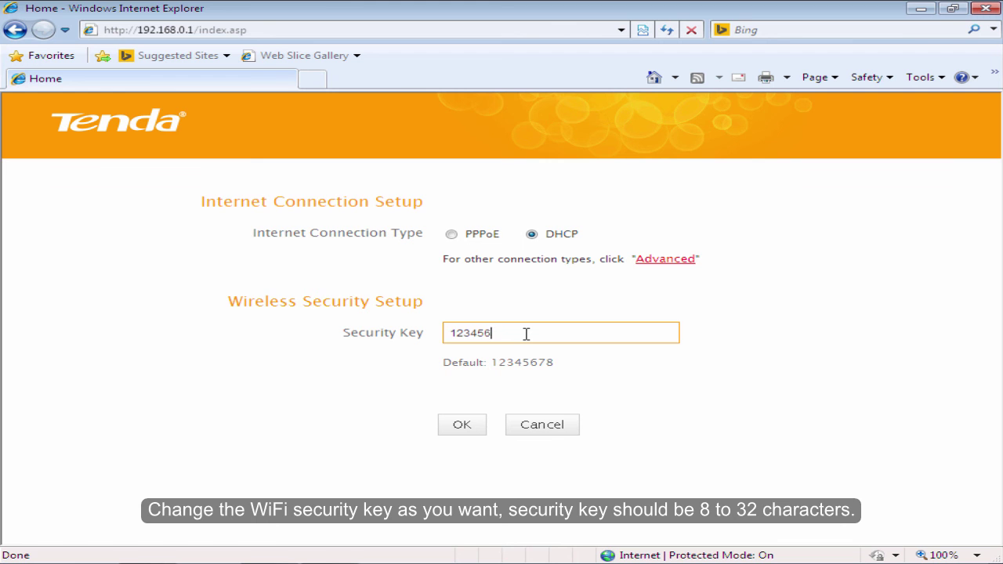
key(BackSpace)
key(BackSpace)
key(BackSpace)
key(BackSpace)
key(BackSpace)
key(BackSpace)
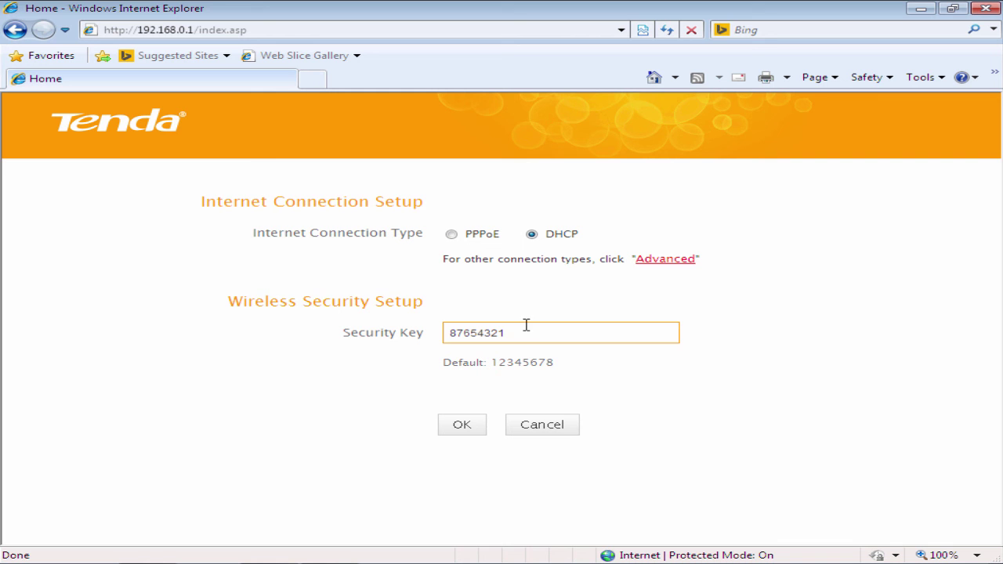
click(462, 426)
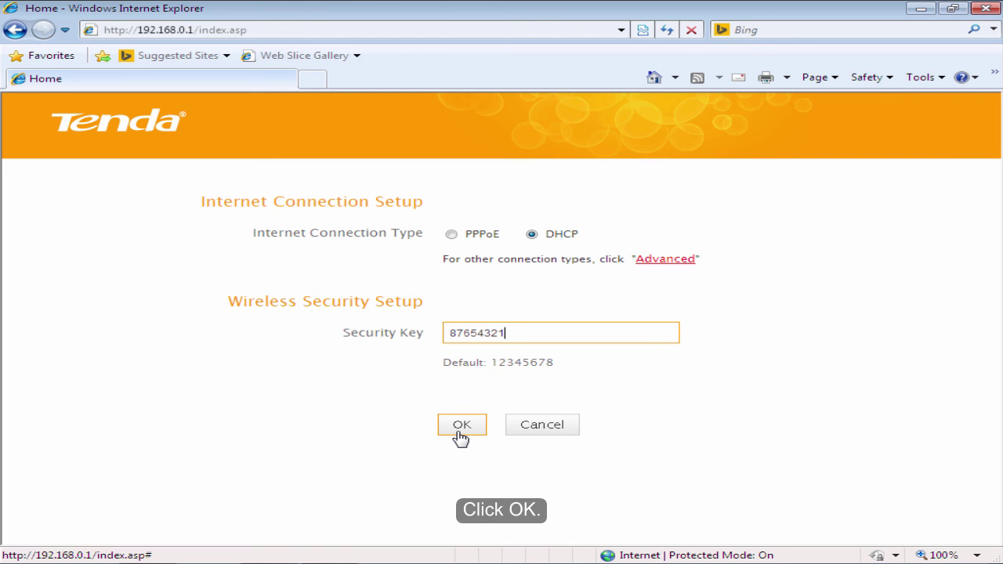
click(460, 427)
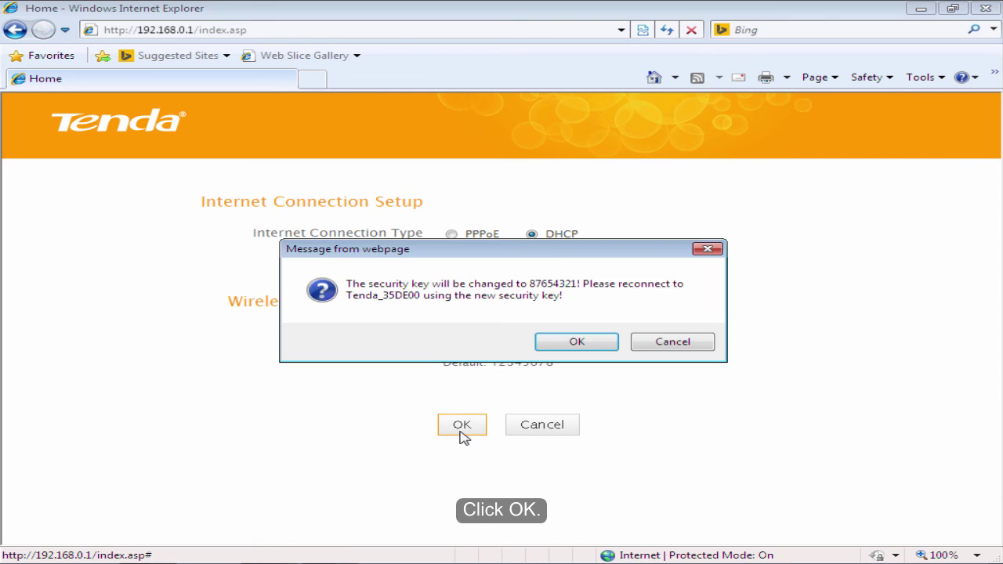
click(574, 342)
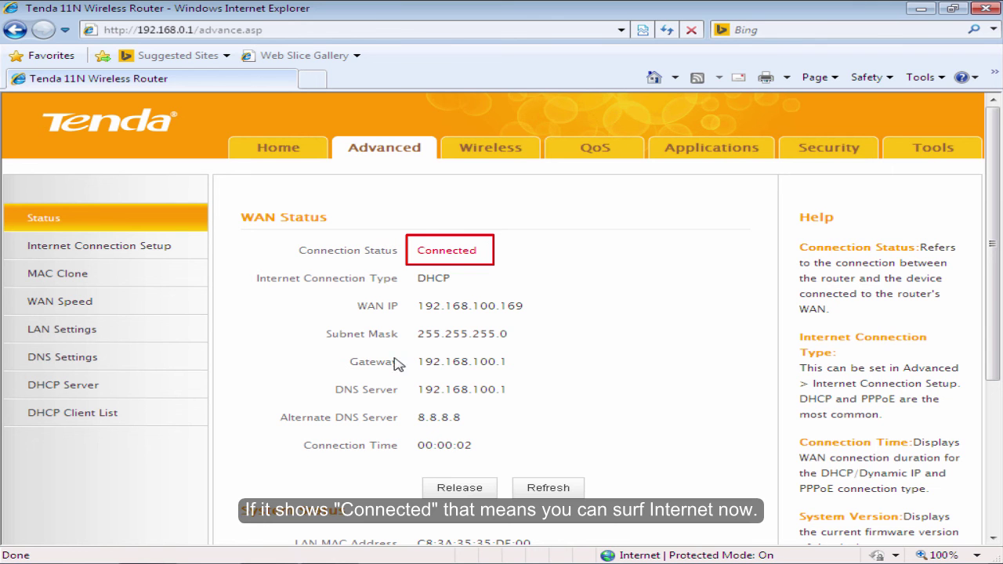
After checking WAN status reads Connected, go to the Wireless settings
click(487, 156)
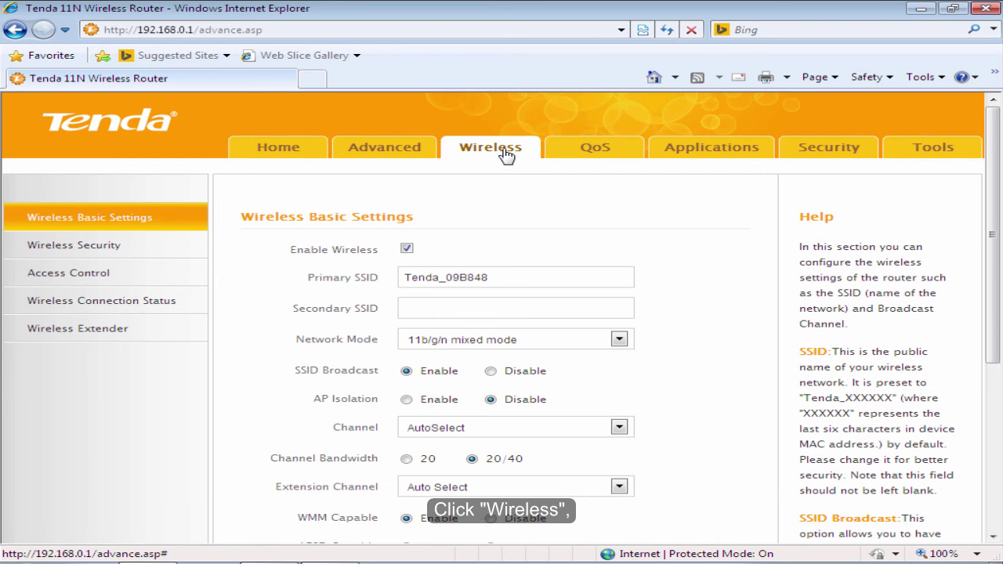
Change the Primary SSID from Tenda_09B848 to Tenda_abc and confirm the save
click(157, 225)
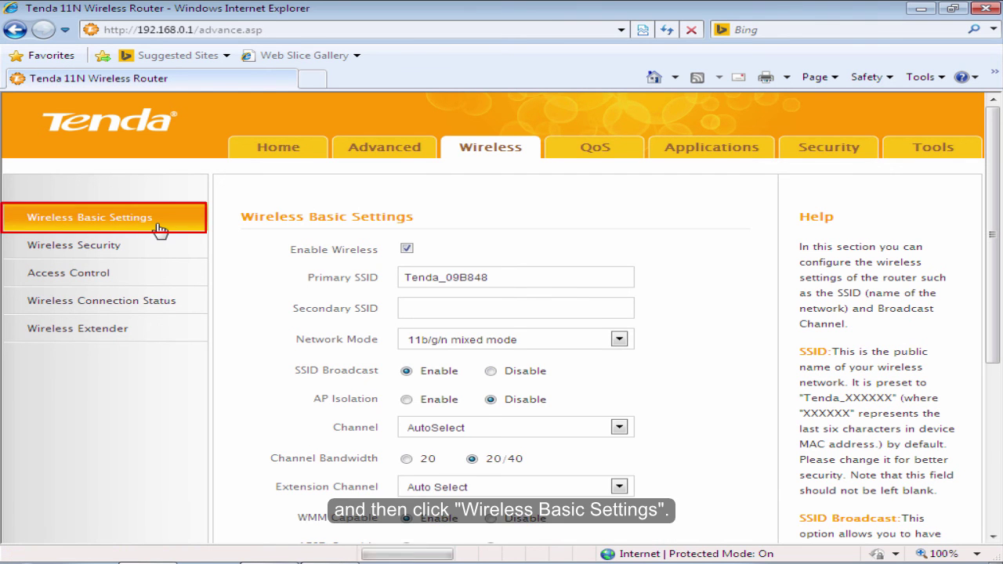
click(515, 282)
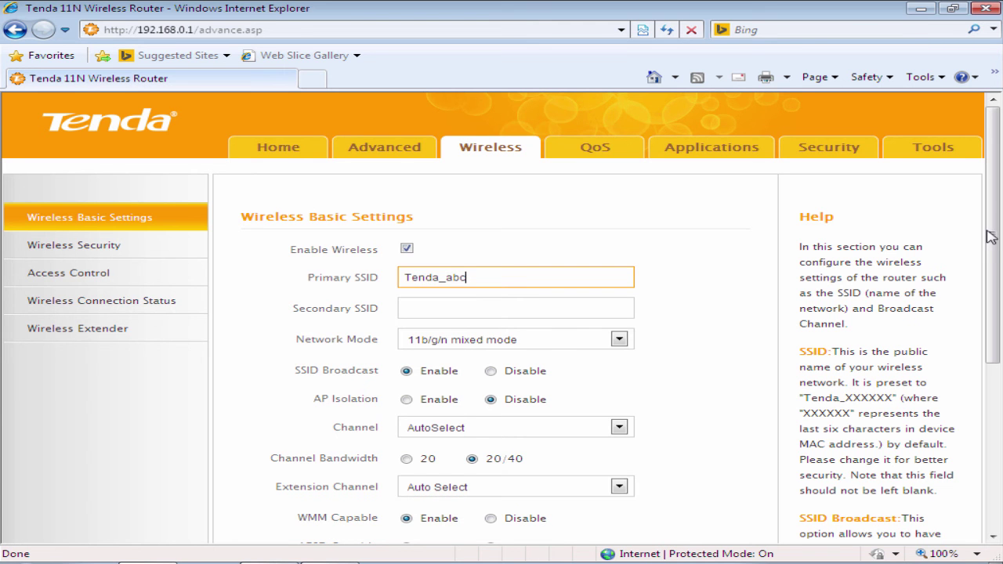
drag(992, 237, 991, 312)
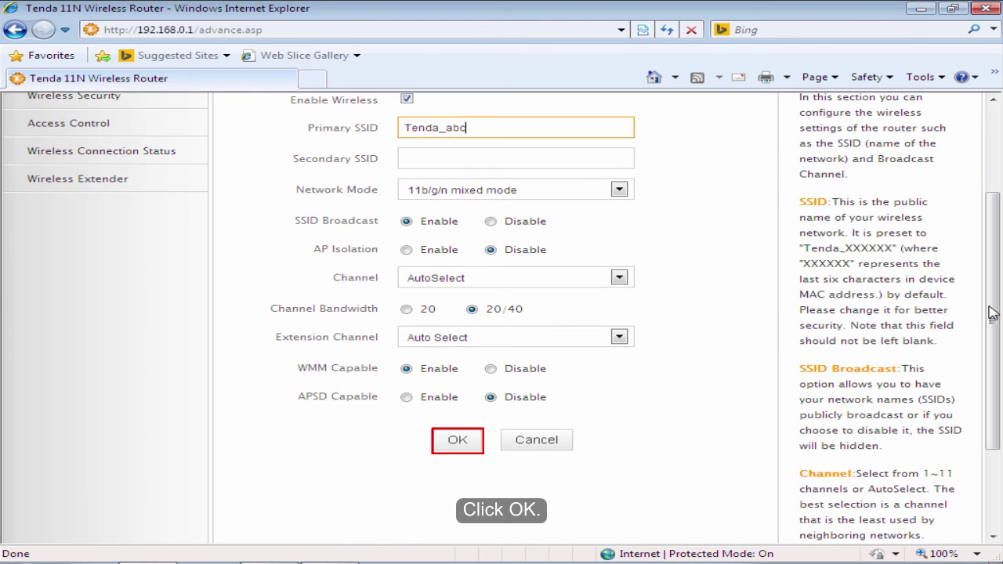
click(448, 443)
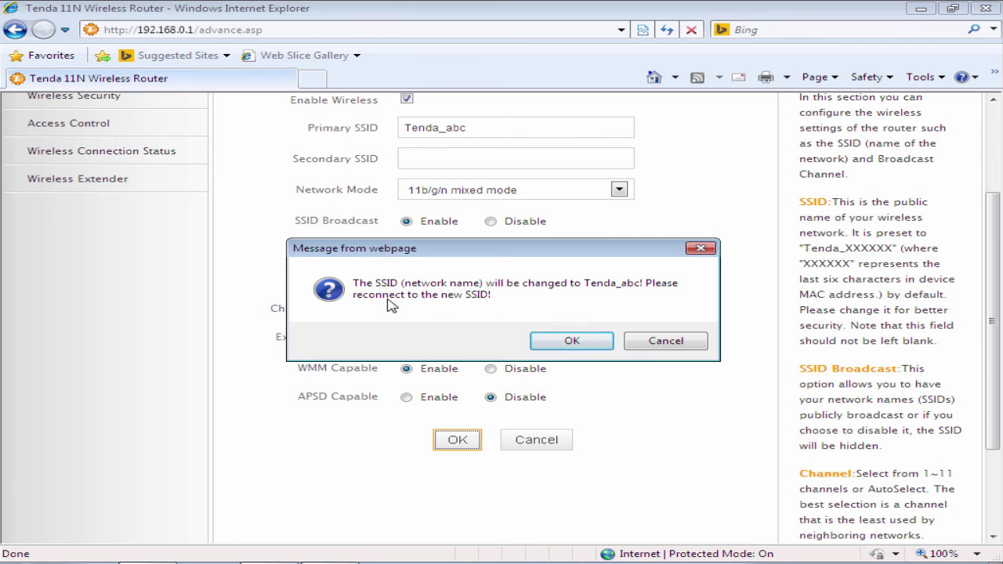
click(572, 342)
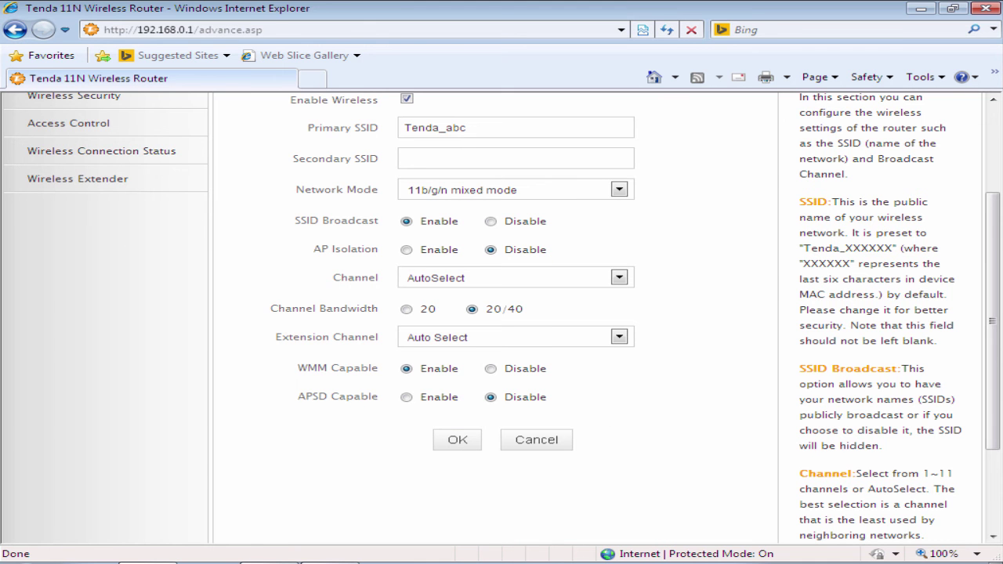
drag(997, 312, 996, 227)
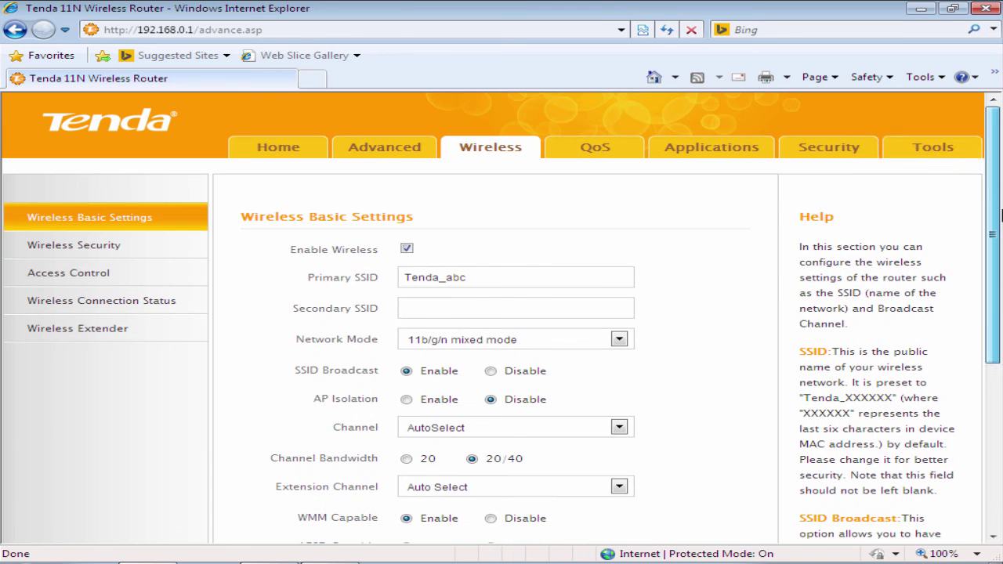
Under Tools > Reboot, press Reboot The Router to bring up its confirmation message
click(955, 149)
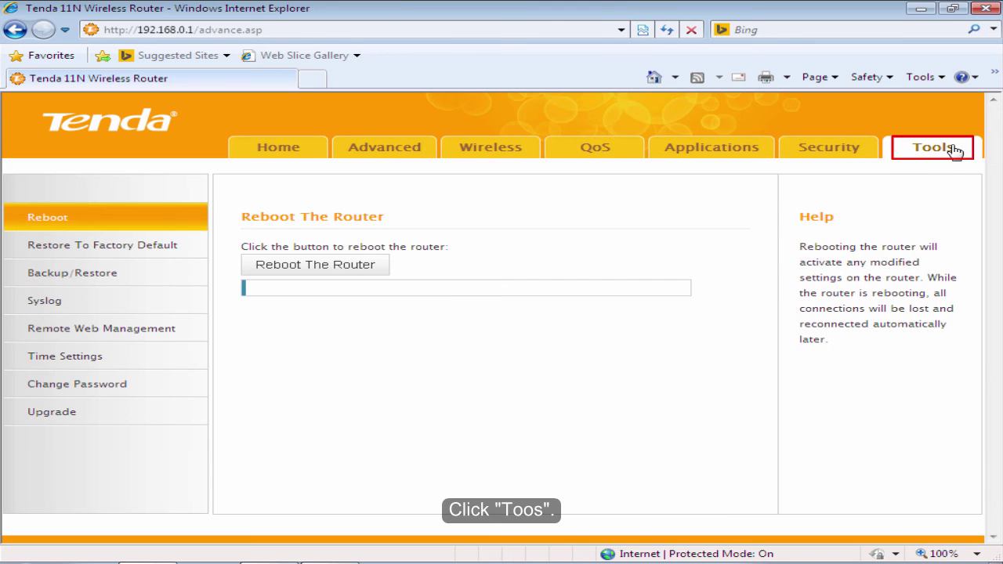
click(108, 227)
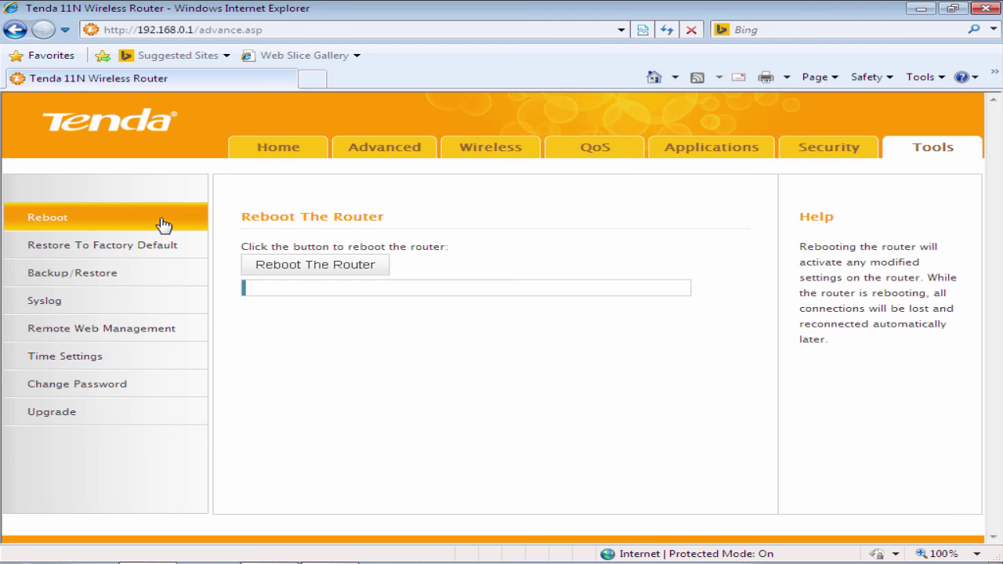
click(317, 276)
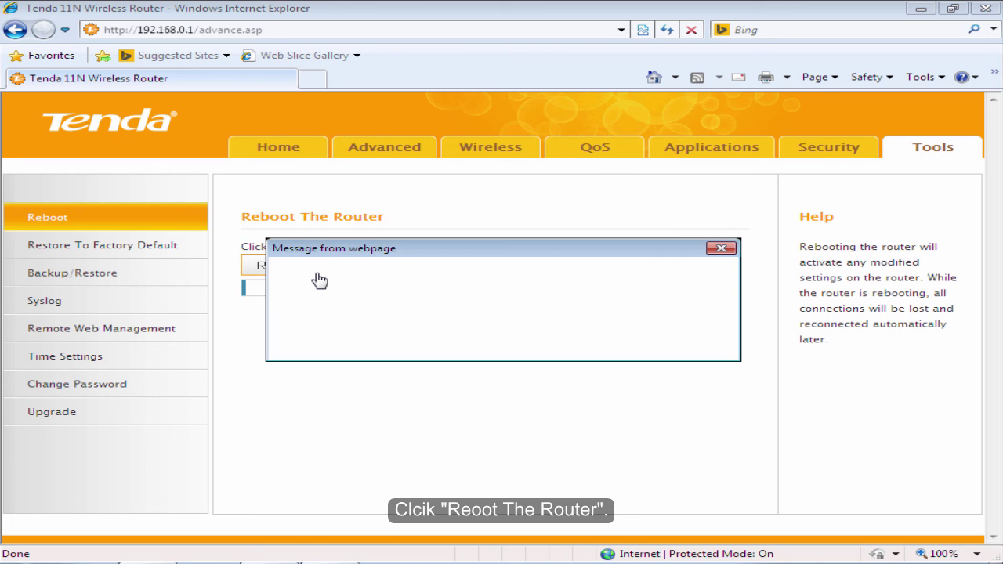